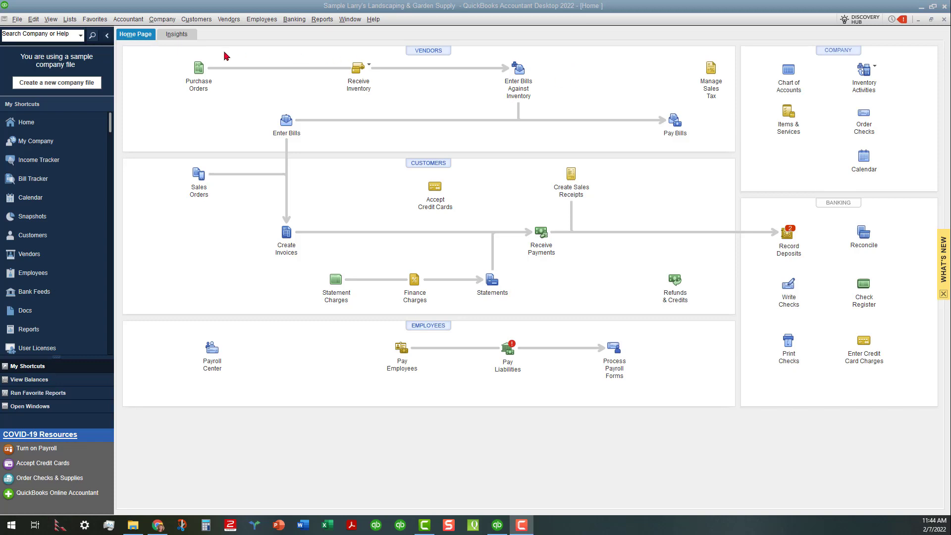
Step: Start a new company from an existing file via File > New Company from Existing Company File
left_click(17, 20)
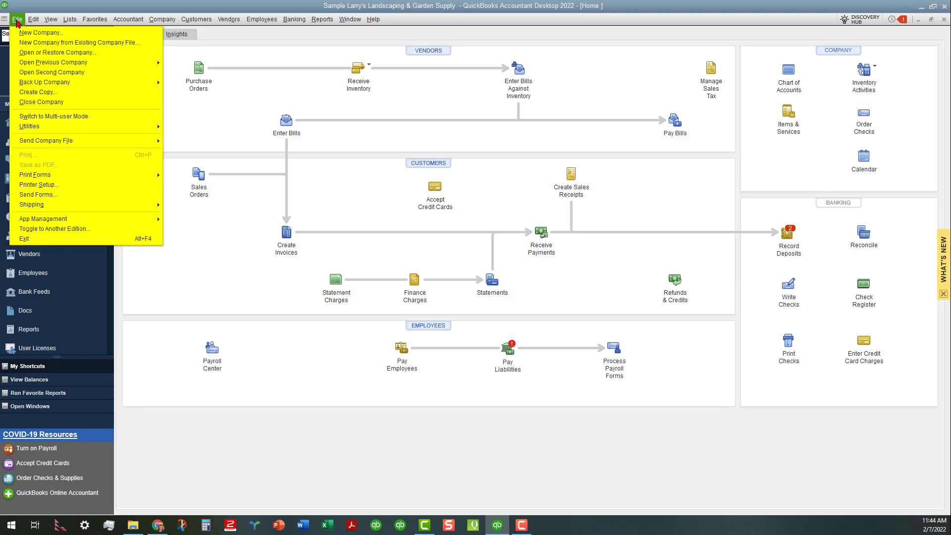
left_click(26, 43)
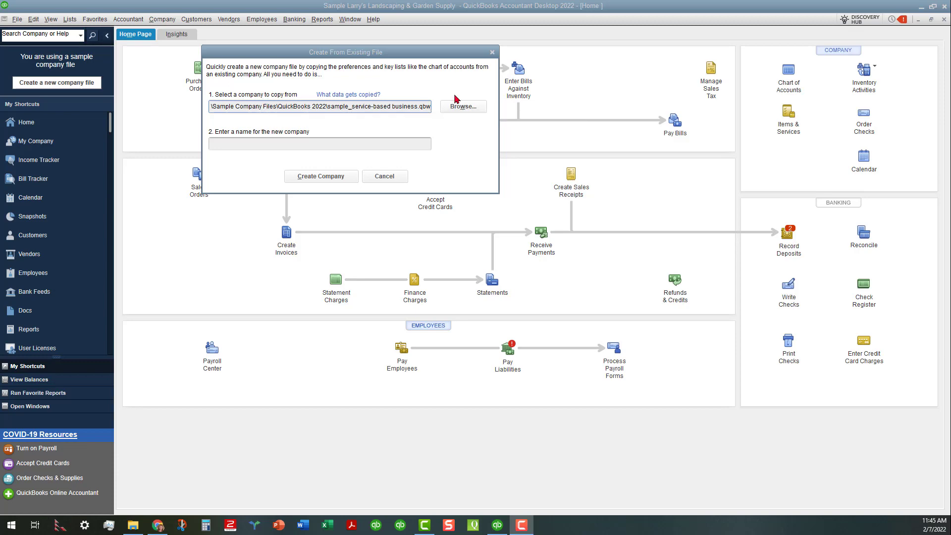
Step: Keep sample_service-based business.qbw as the source and name the new company 'Demo Landscaping Company File'
left_click(463, 107)
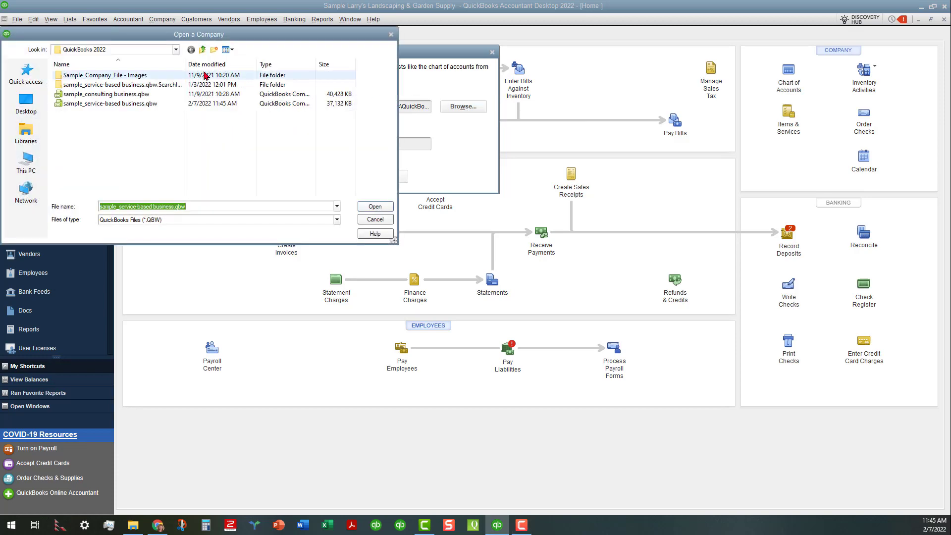
left_click(176, 50)
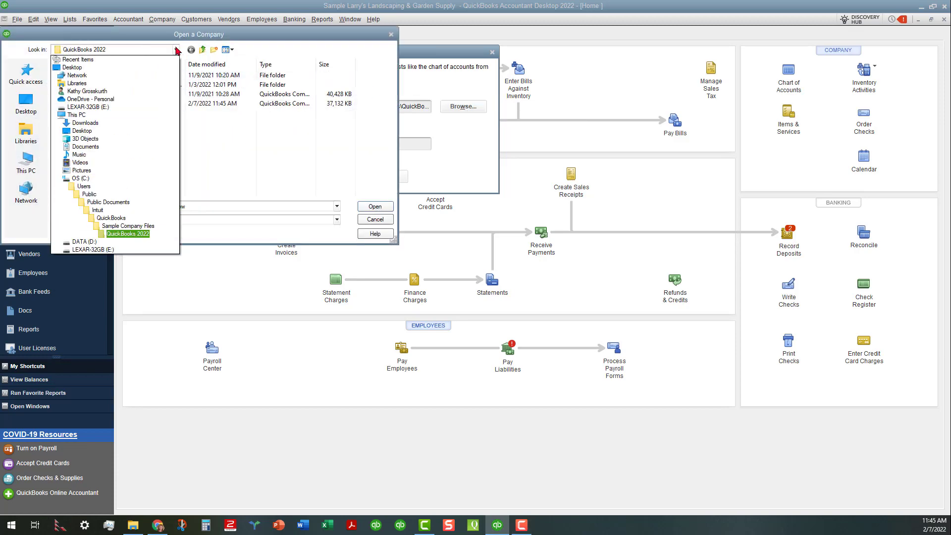
left_click(130, 218)
double_click(79, 74)
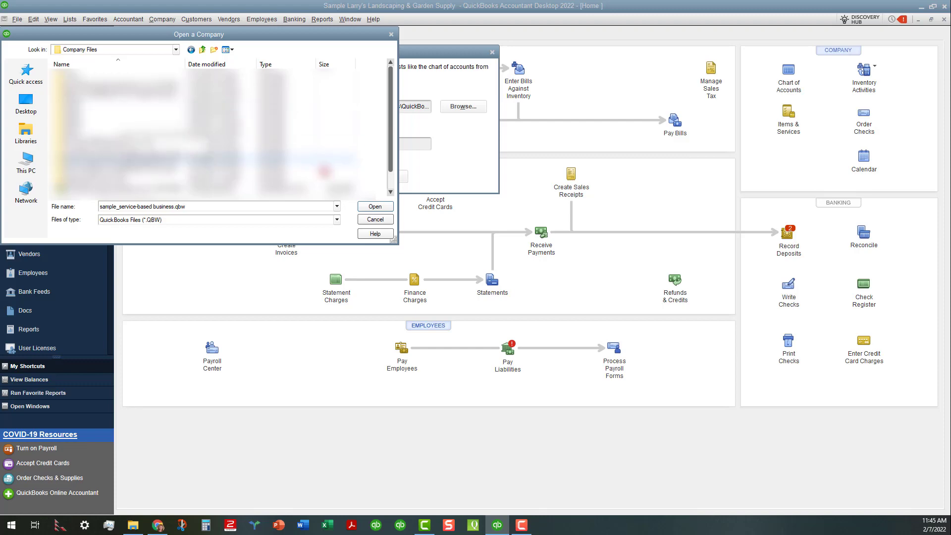
left_click(377, 219)
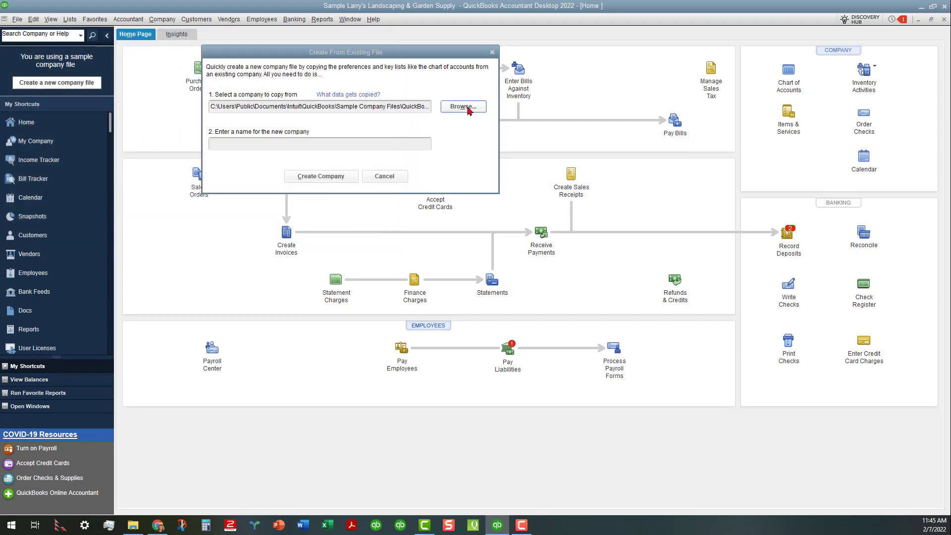
left_click(338, 142)
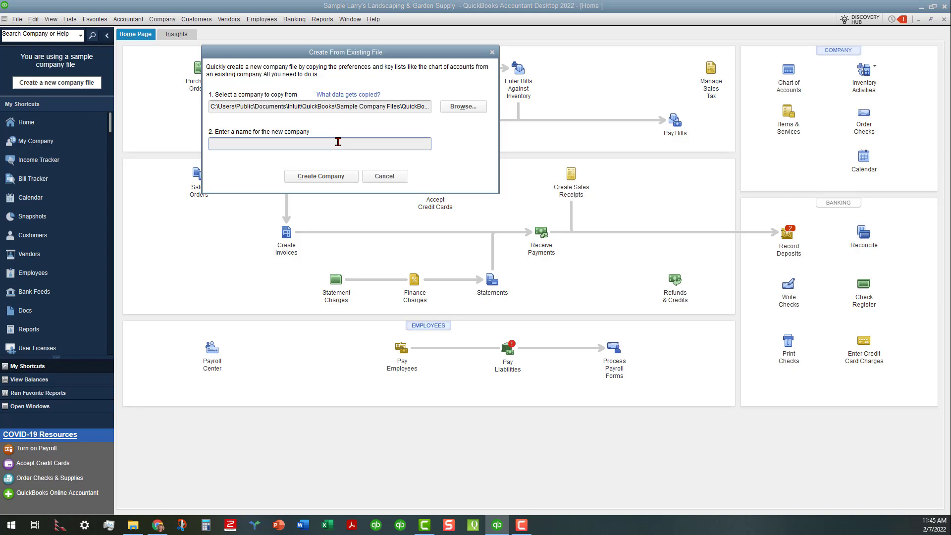
type("Demo Landscaping Company File")
Step: Set the new file to save in QuickBooks > Company Files as 'Demo Landscaping Company File 2022.QBW'
left_click(331, 177)
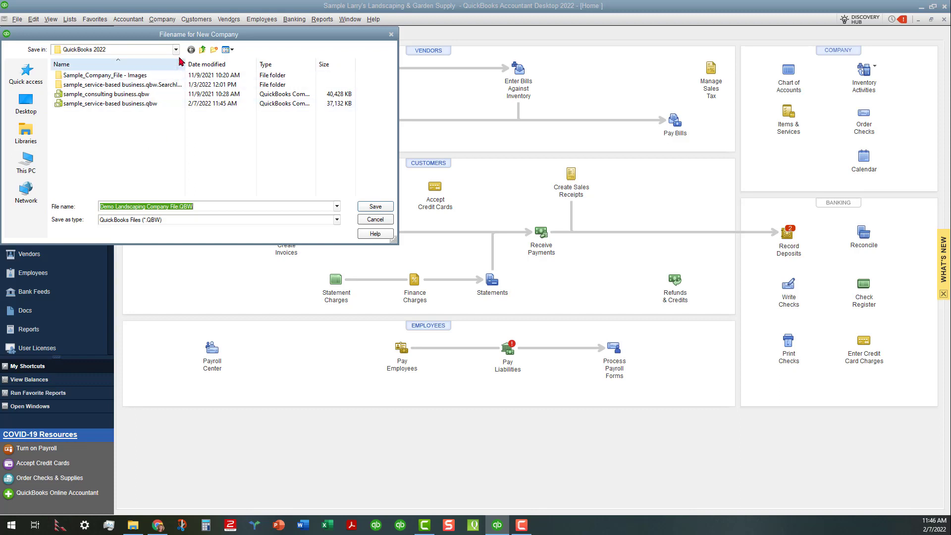
left_click(203, 51)
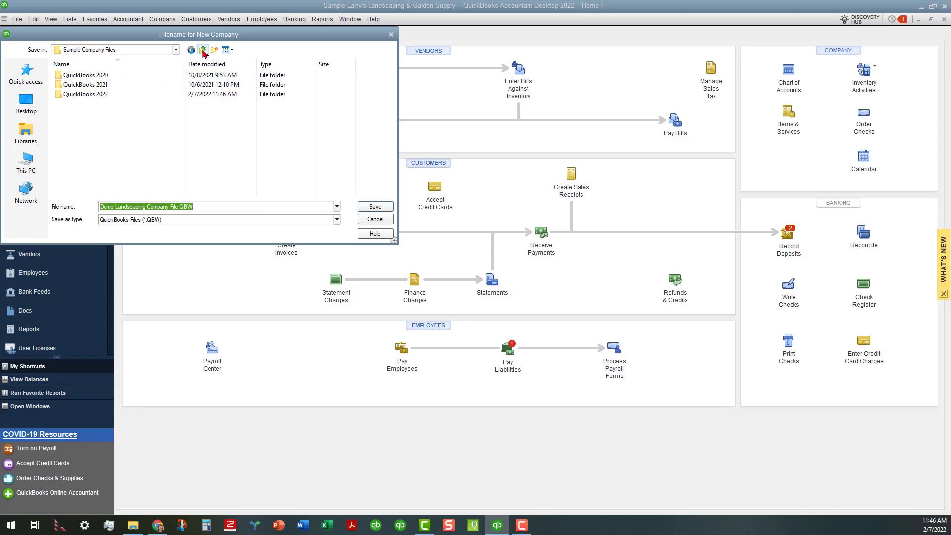
double_click(100, 94)
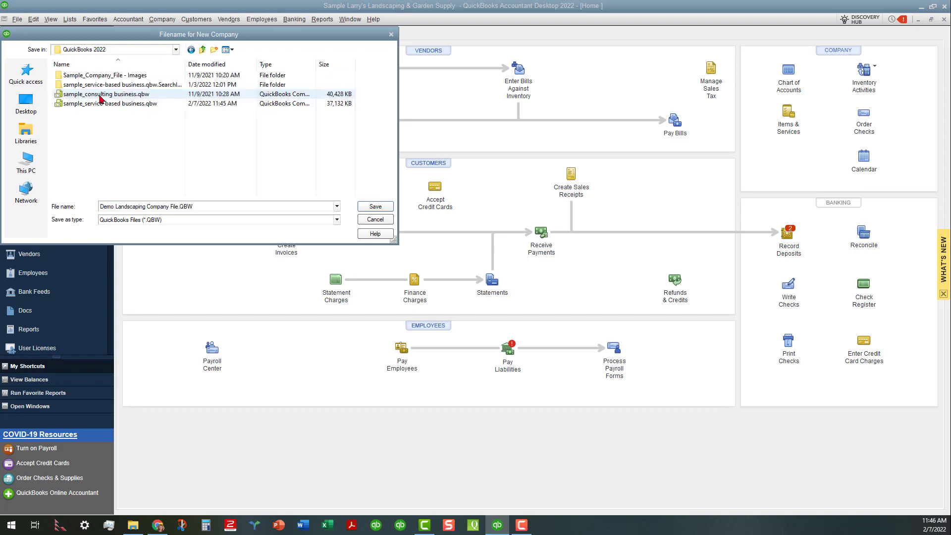
left_click(203, 50)
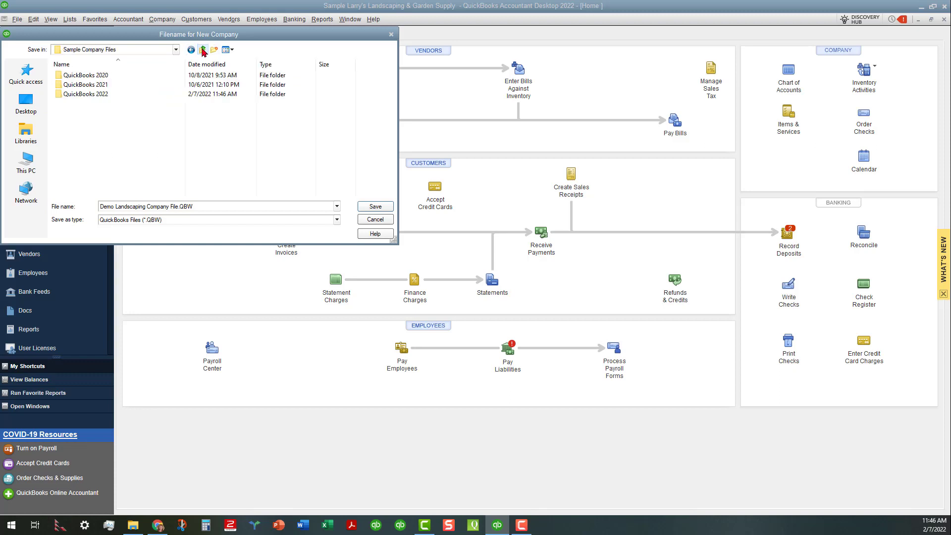
left_click(203, 51)
left_click(93, 77)
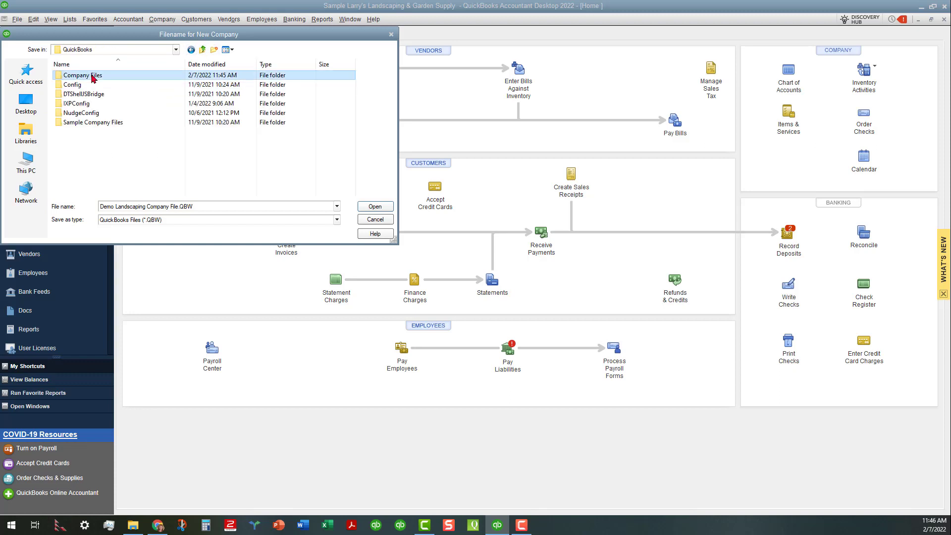
double_click(93, 77)
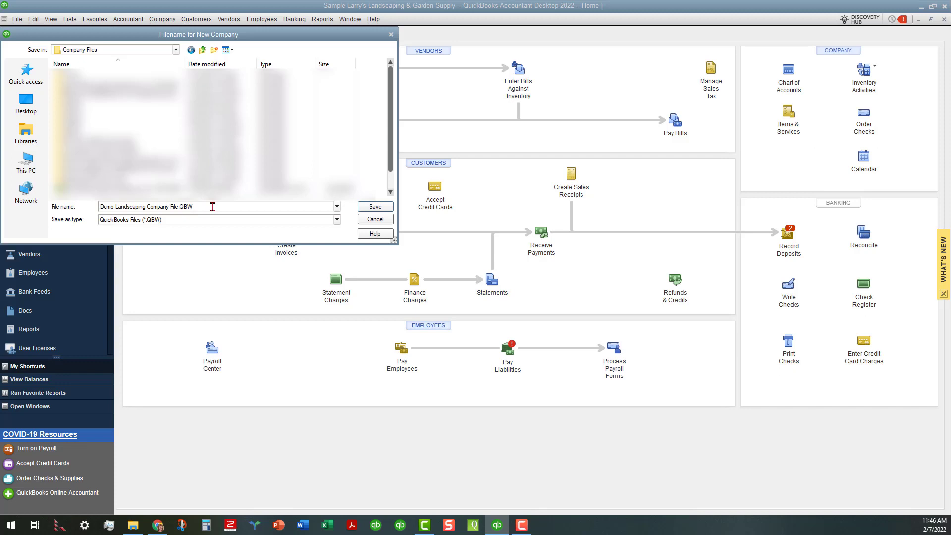
double_click(178, 205)
left_click(178, 205)
type("2022")
Step: Save and build the new company file, then dismiss the success message and Intuit account prompt
left_click(375, 206)
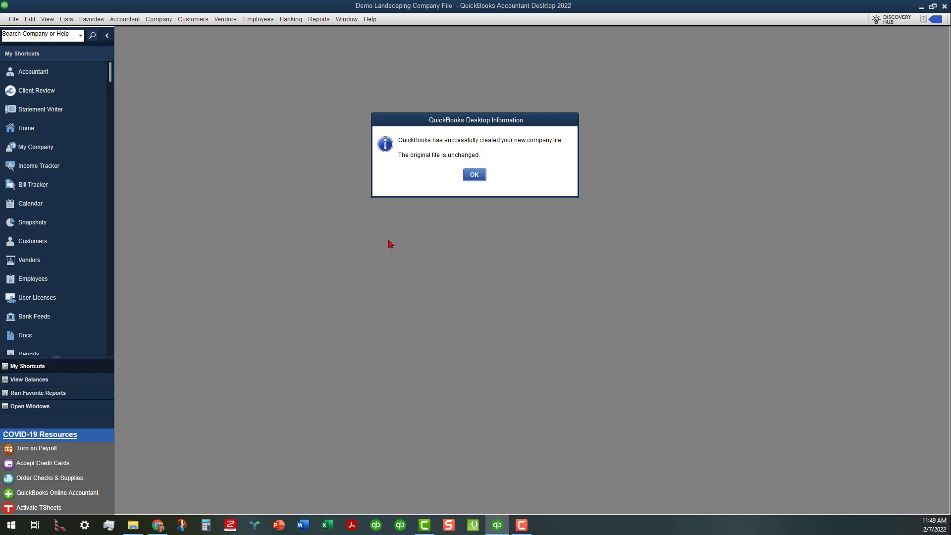
left_click(474, 175)
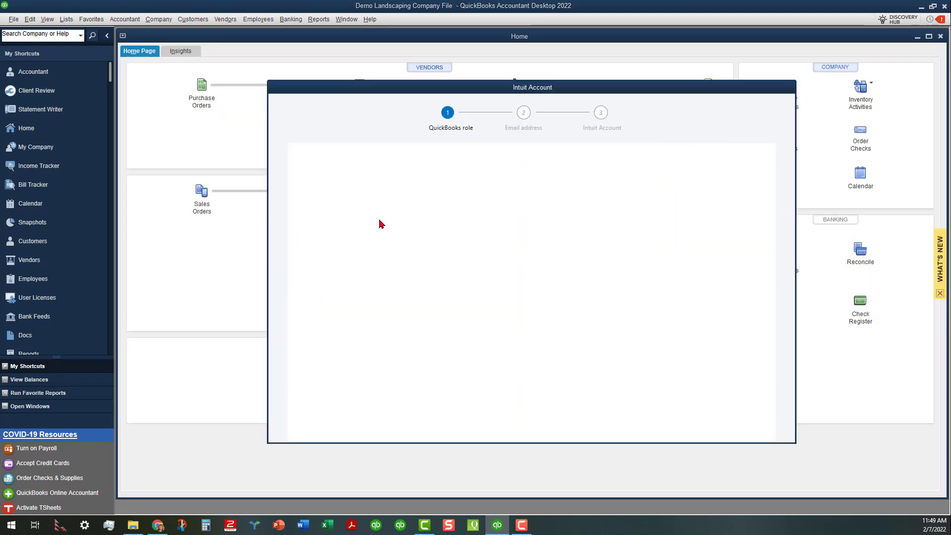
key("Escape")
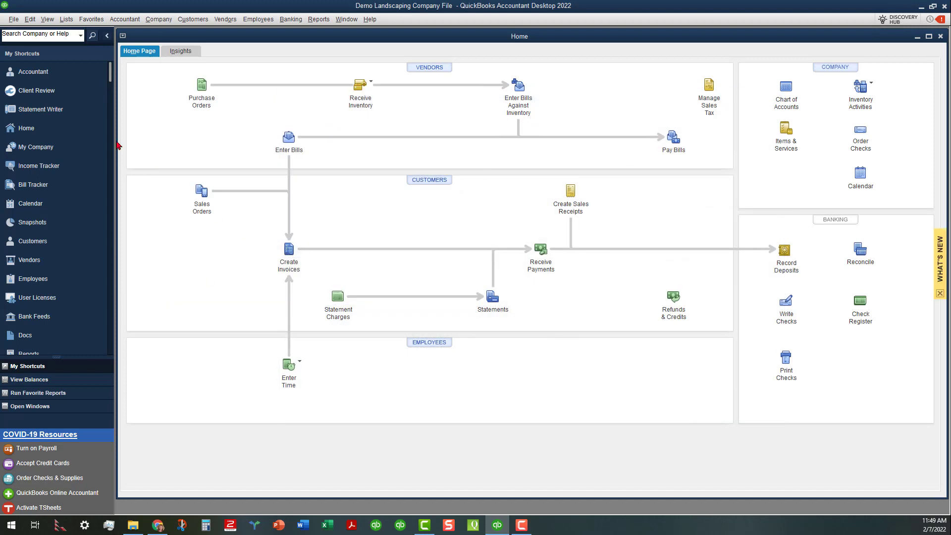
left_click(785, 88)
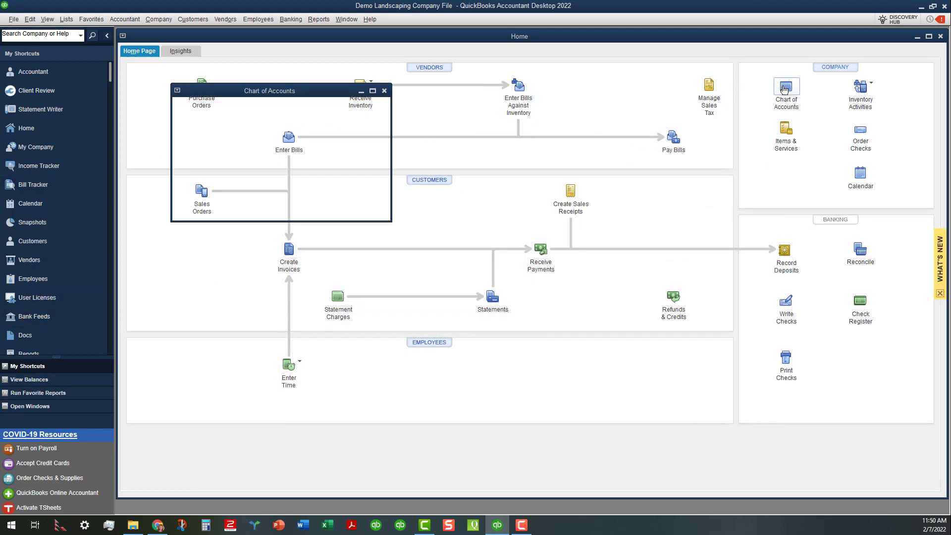
left_click(372, 92)
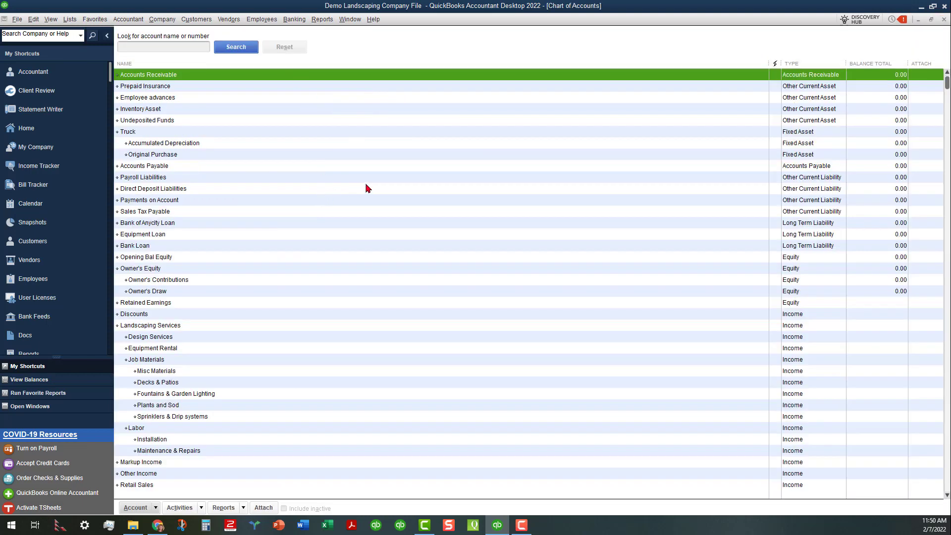
scroll(367, 189, "down", 20)
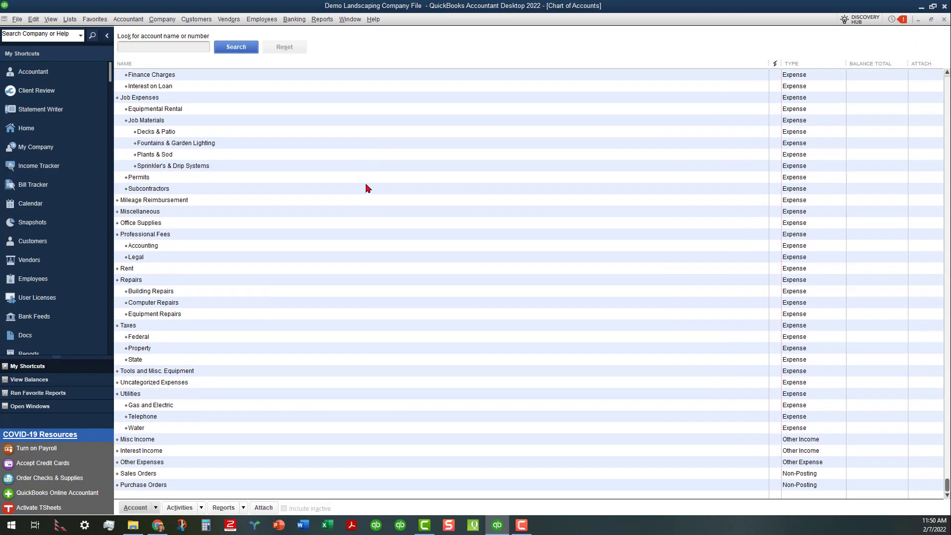
scroll(367, 189, "up", 20)
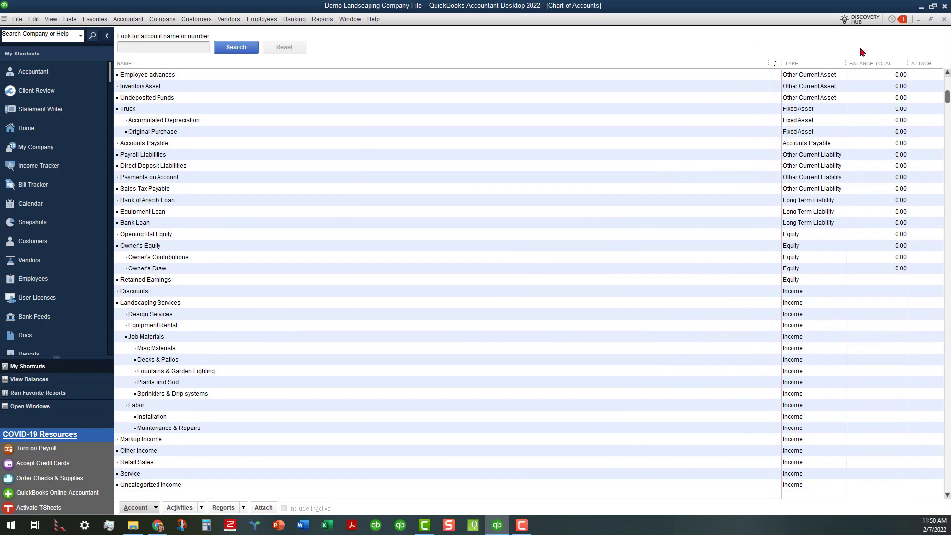
left_click(944, 19)
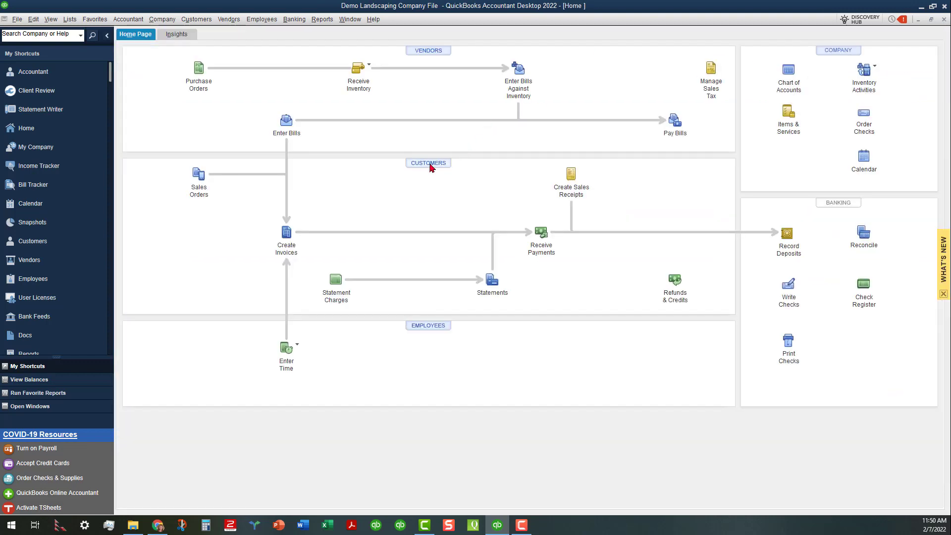
left_click(429, 52)
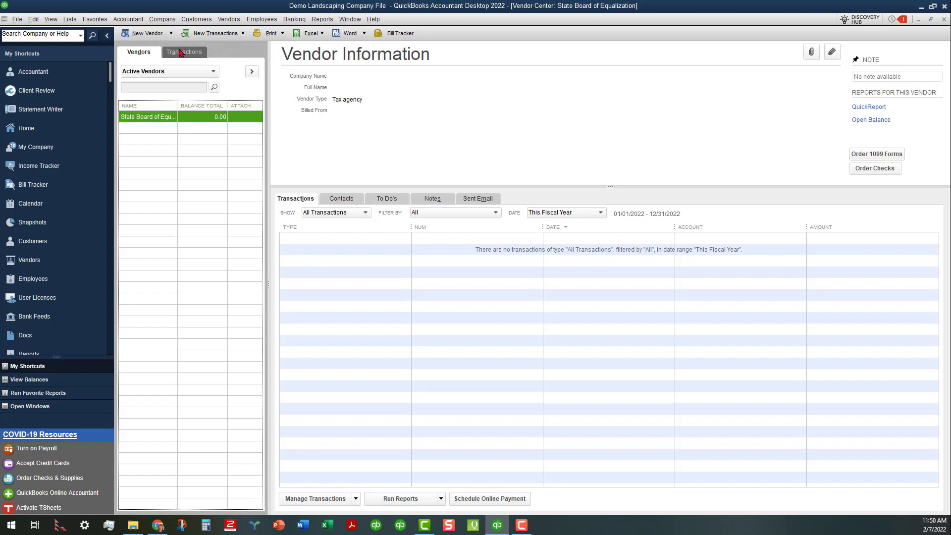
left_click(944, 21)
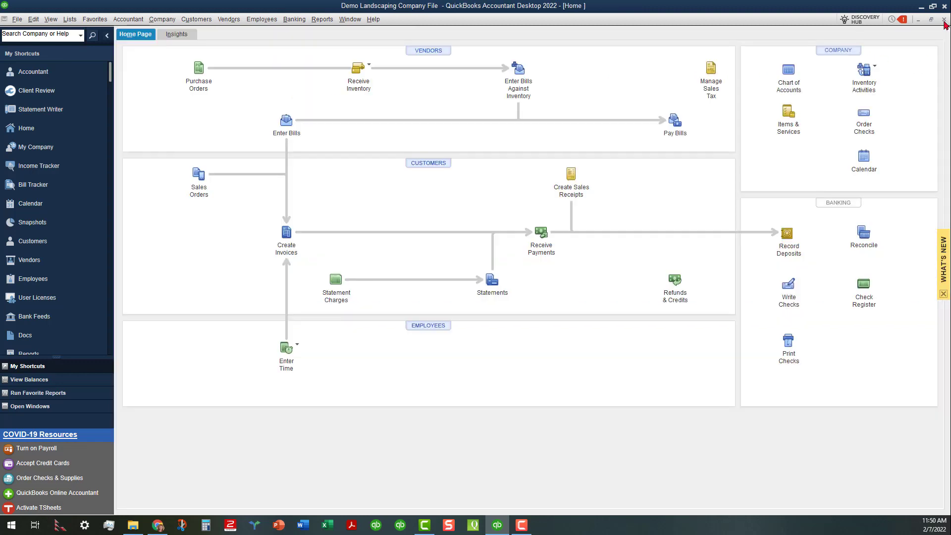
left_click(429, 162)
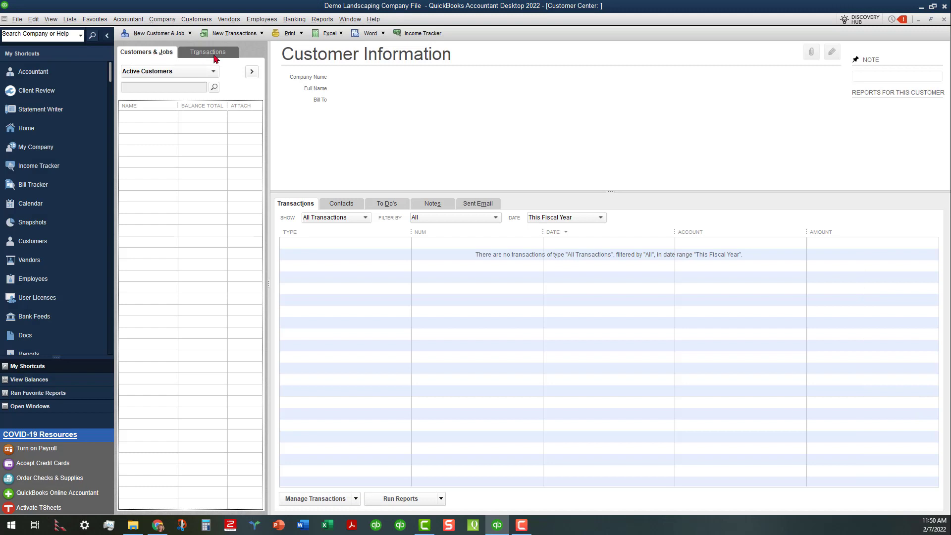
left_click(945, 20)
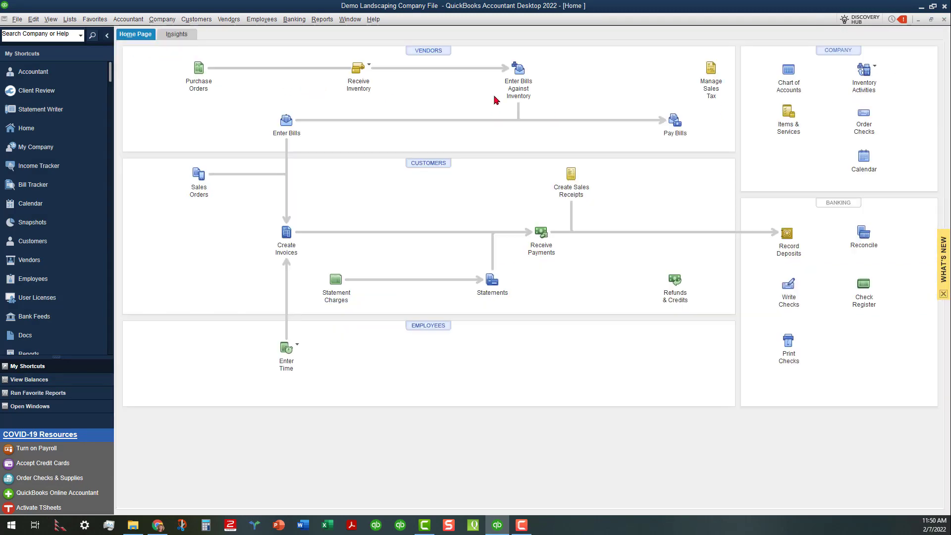
Step: Review the new company's chart of accounts, then open the Item List to check the copied items
left_click(787, 70)
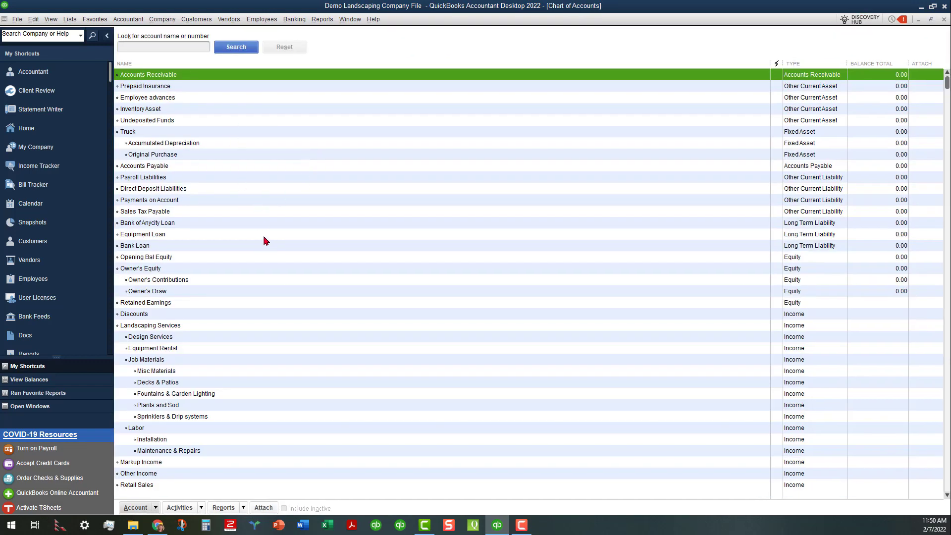
scroll(262, 245, "down", 14)
scroll(260, 237, "down", 6)
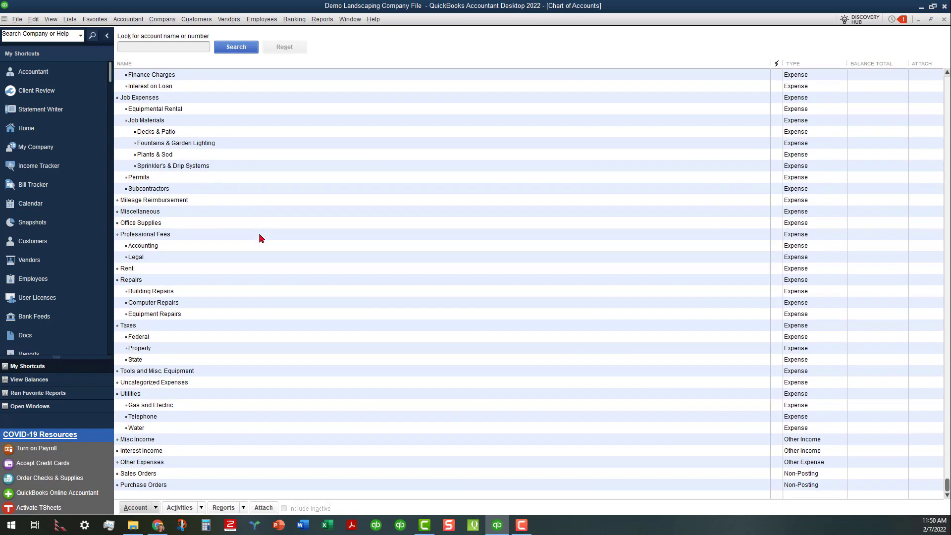
scroll(291, 225, "up", 20)
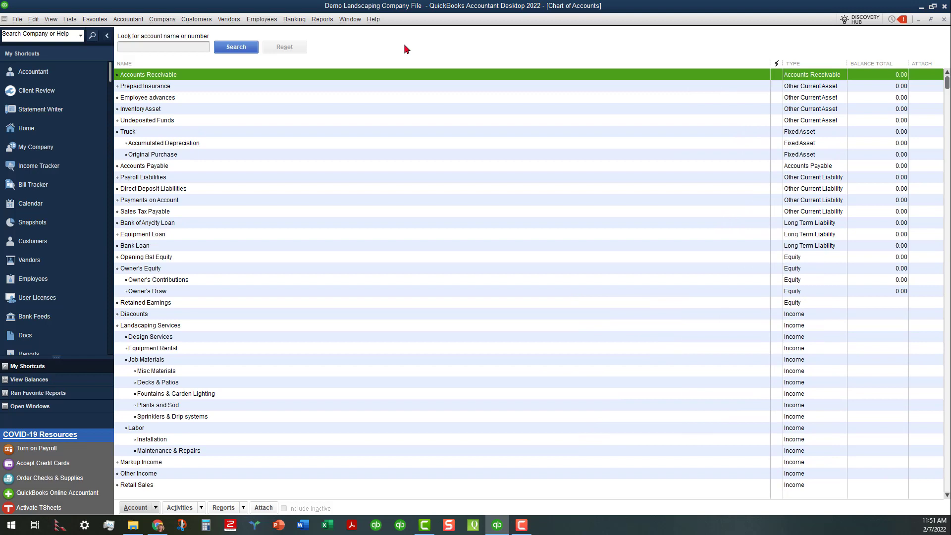
left_click(70, 20)
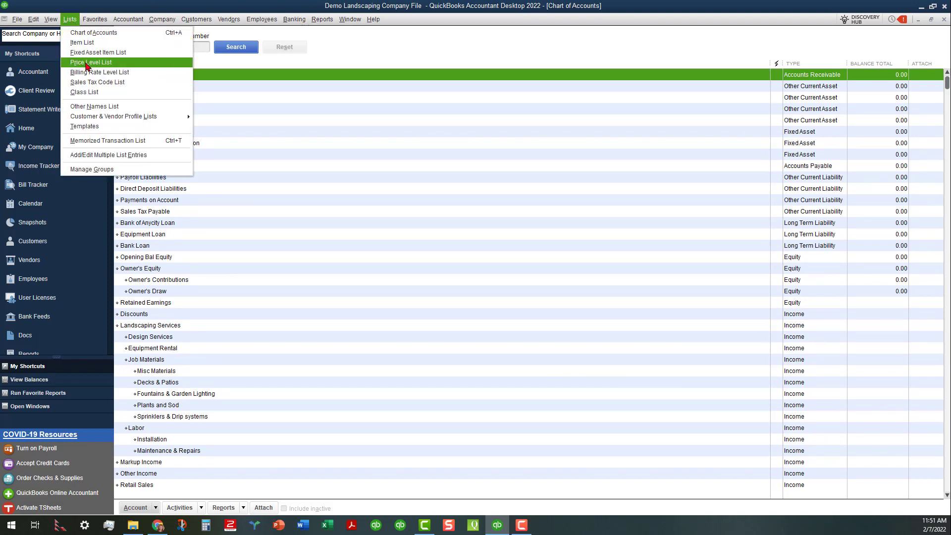
left_click(93, 44)
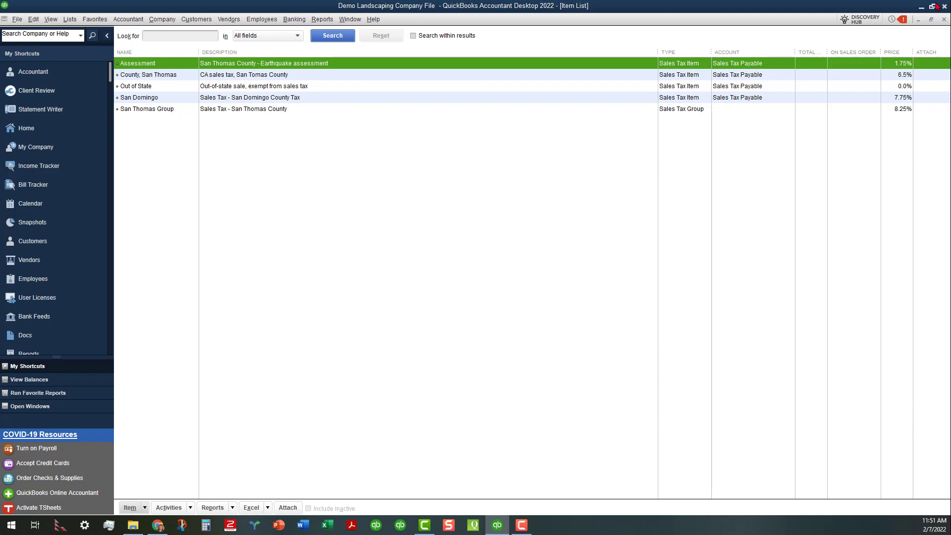
left_click(946, 23)
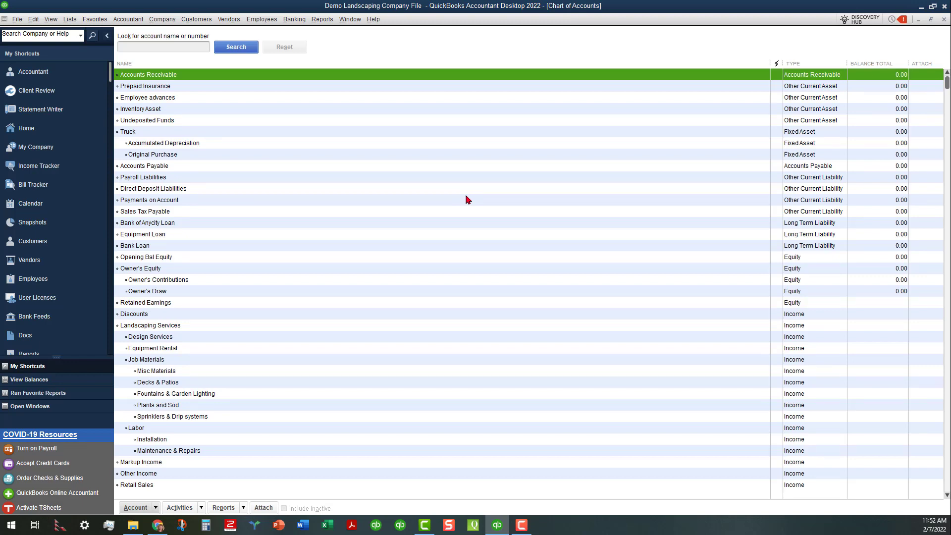